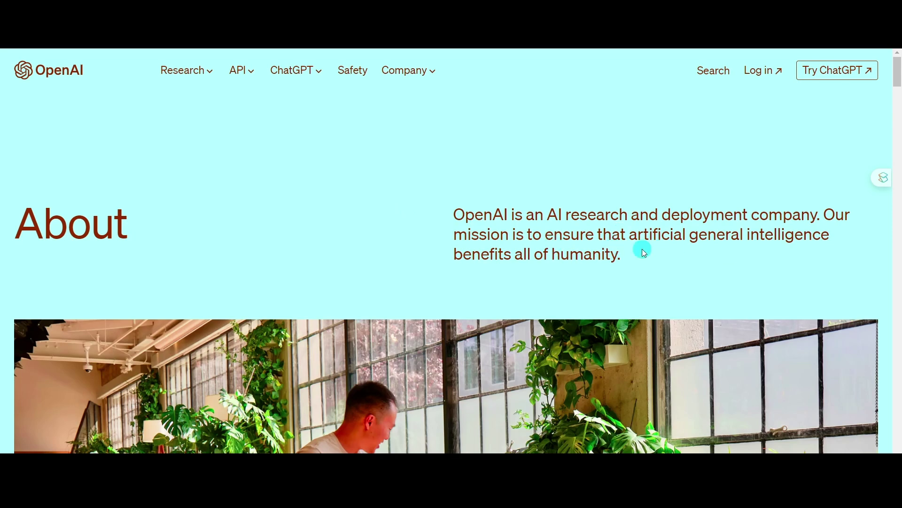
Read through OpenAI's About page, including the mission statement and the section on the vision for the future of AGI.
{"action": "left_click_drag", "start_coordinate": [487, 234], "coordinate": [756, 248]}
{"action": "left_click", "coordinate": [611, 270]}
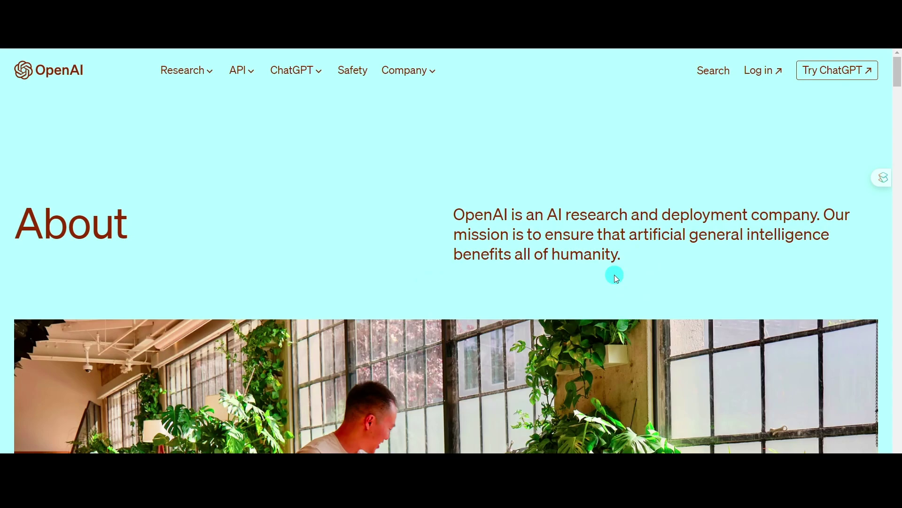
{"action": "scroll", "coordinate": [614, 275], "scroll_direction": "down", "scroll_amount": 10}
{"action": "scroll", "coordinate": [614, 273], "scroll_direction": "down", "scroll_amount": 5}
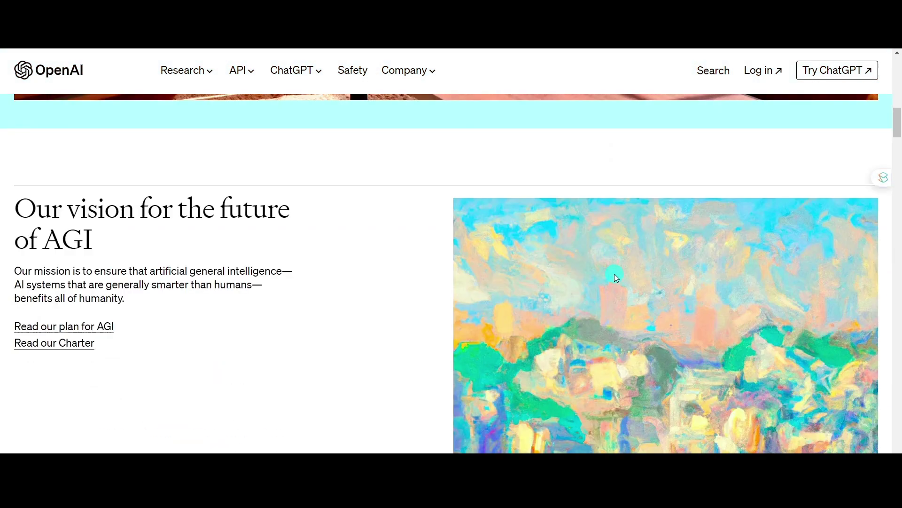
{"action": "scroll", "coordinate": [124, 183], "scroll_direction": "down", "scroll_amount": 6}
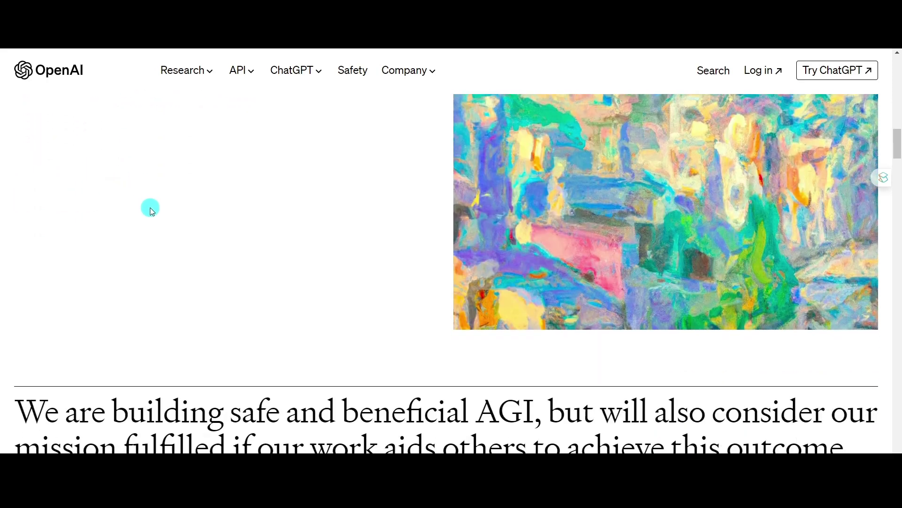
{"action": "scroll", "coordinate": [150, 207], "scroll_direction": "down", "scroll_amount": 3}
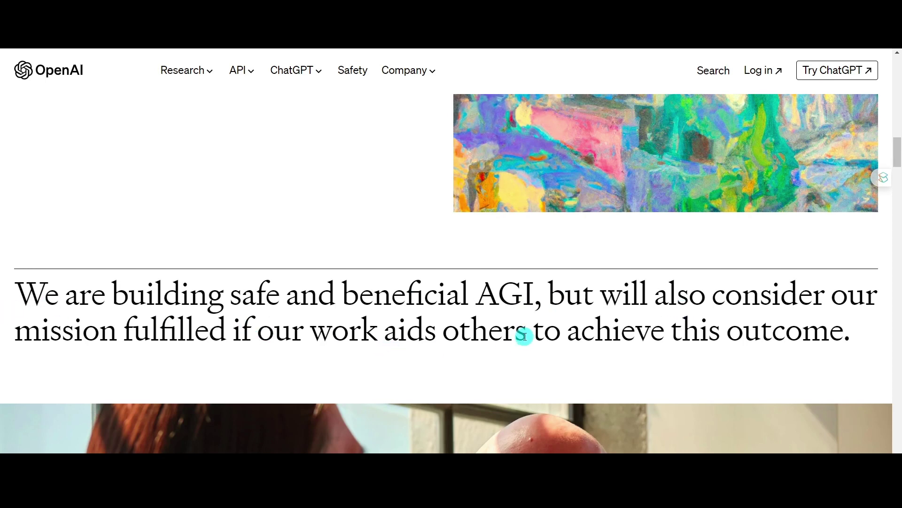
{"action": "scroll", "coordinate": [523, 336], "scroll_direction": "down", "scroll_amount": 6}
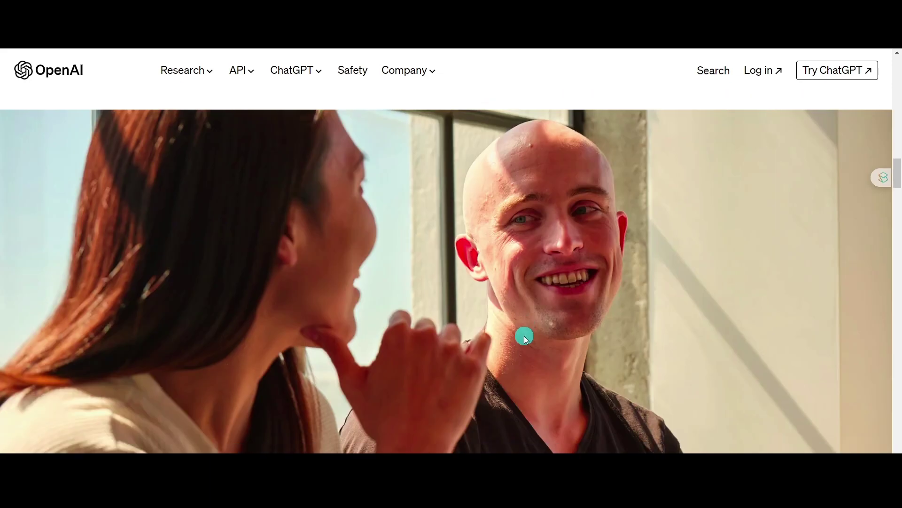
{"action": "scroll", "coordinate": [520, 341], "scroll_direction": "up", "scroll_amount": 15}
{"action": "scroll", "coordinate": [486, 383], "scroll_direction": "up", "scroll_amount": 10}
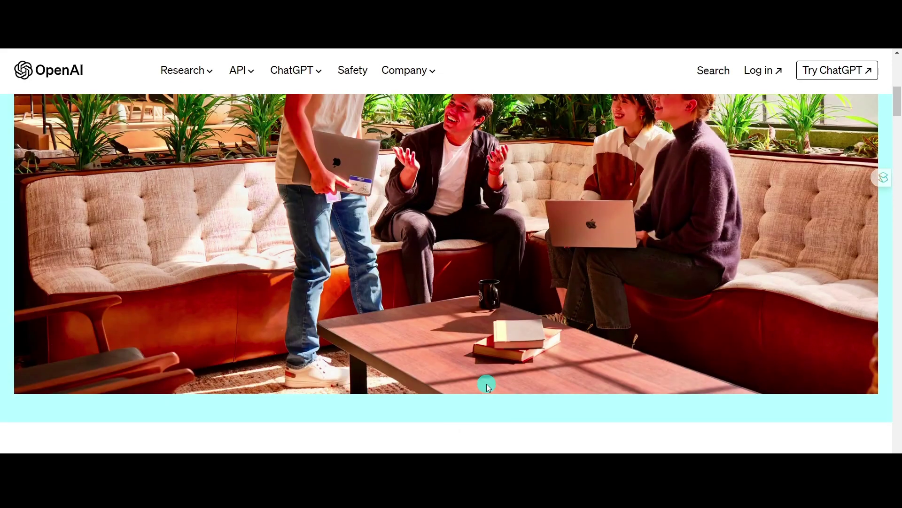
{"action": "scroll", "coordinate": [487, 383], "scroll_direction": "up", "scroll_amount": 3}
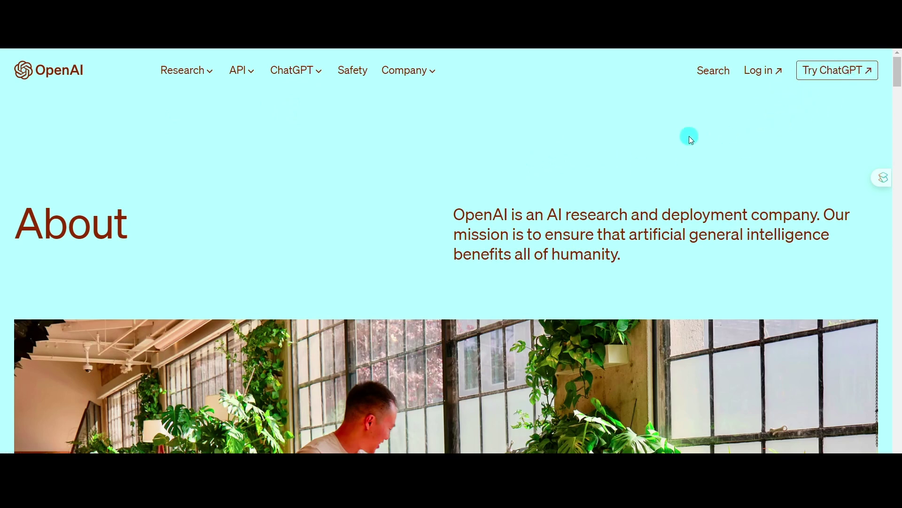
Open ChatGPT from the OpenAI site and review its available models and the Free and Plus plans.
{"action": "left_click", "coordinate": [823, 71]}
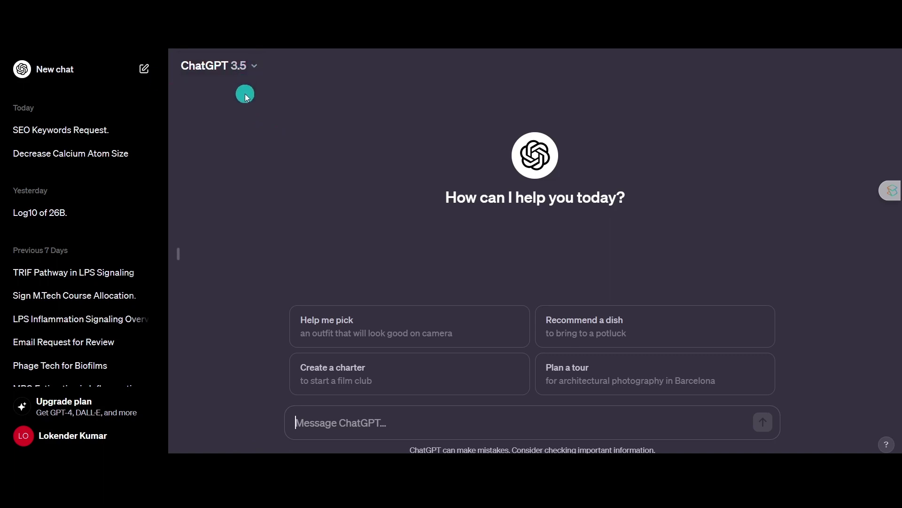
{"action": "left_click", "coordinate": [257, 71]}
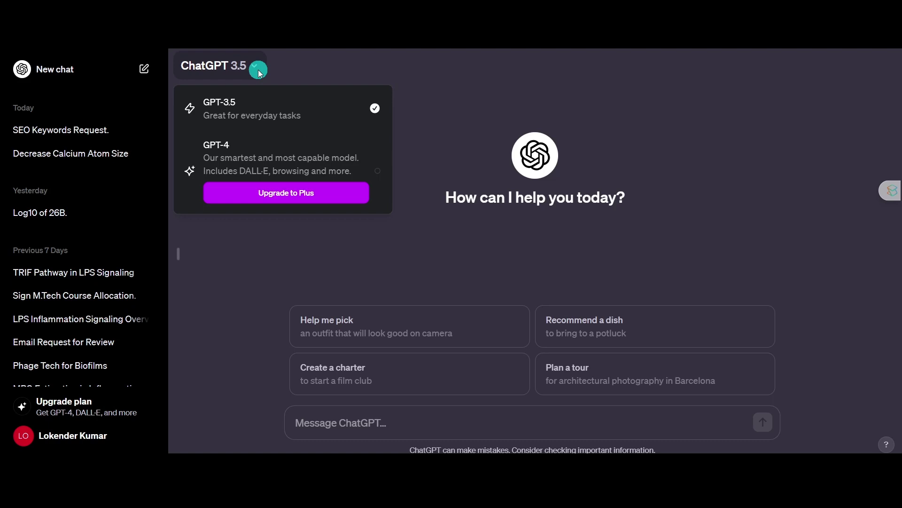
{"action": "left_click", "coordinate": [308, 193]}
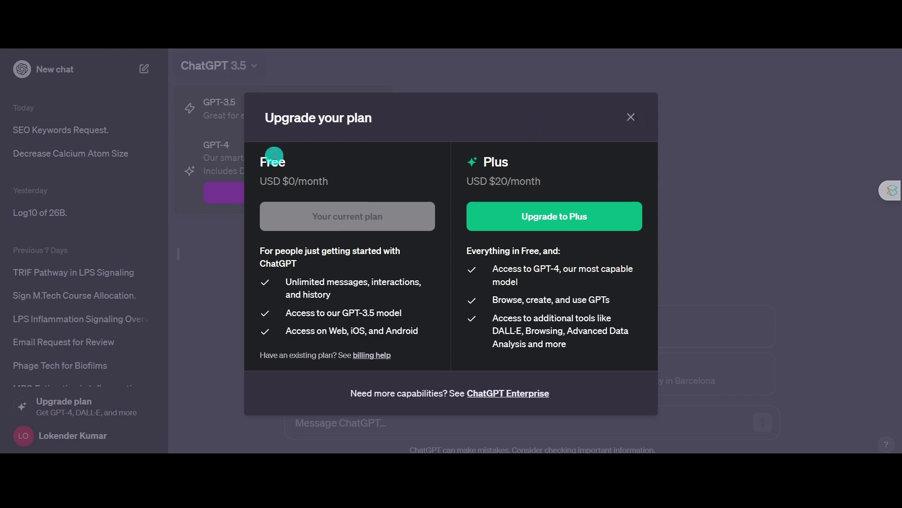
{"action": "left_click", "coordinate": [635, 117]}
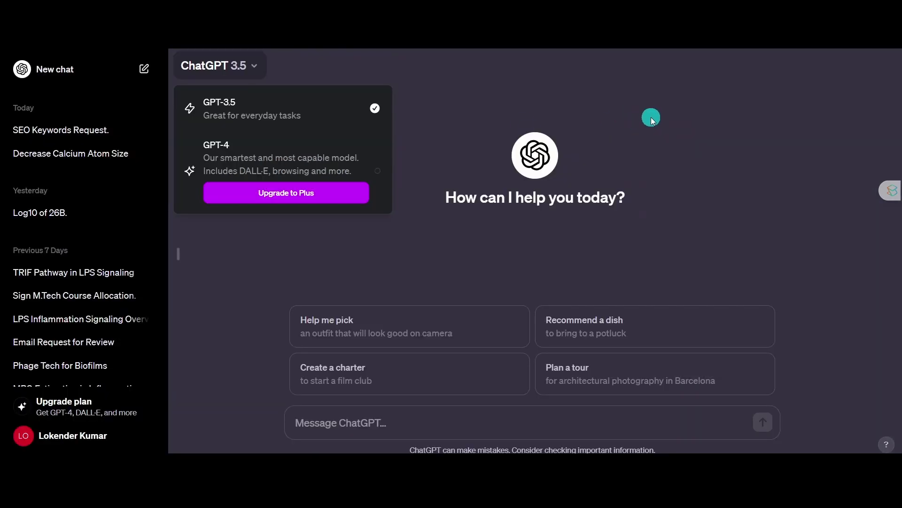
{"action": "left_click", "coordinate": [237, 68]}
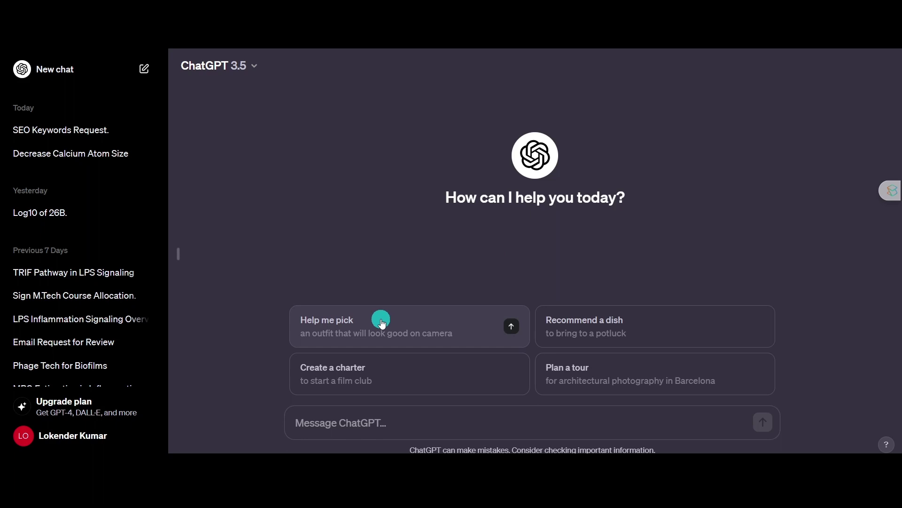
Submit the suggested prompt about picking an outfit that will look good on camera and read through the reply.
{"action": "left_click", "coordinate": [361, 329]}
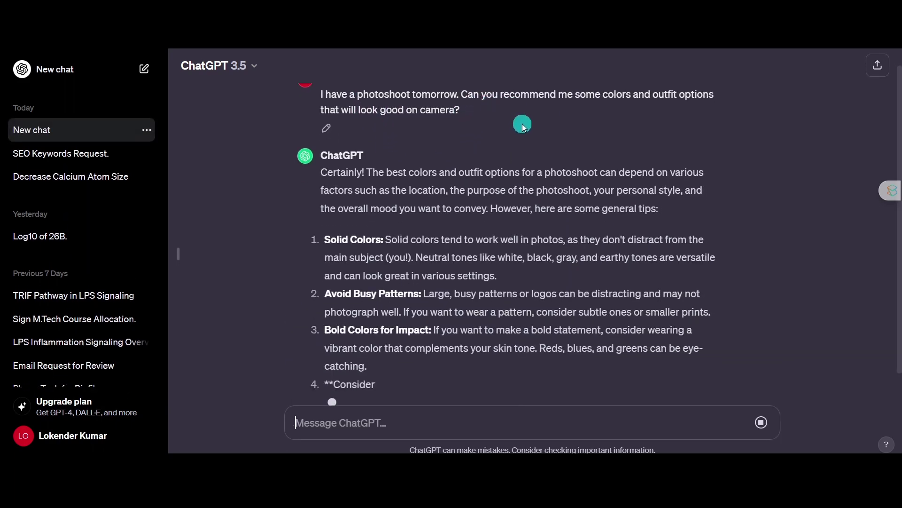
{"action": "scroll", "coordinate": [526, 176], "scroll_direction": "up", "scroll_amount": 2}
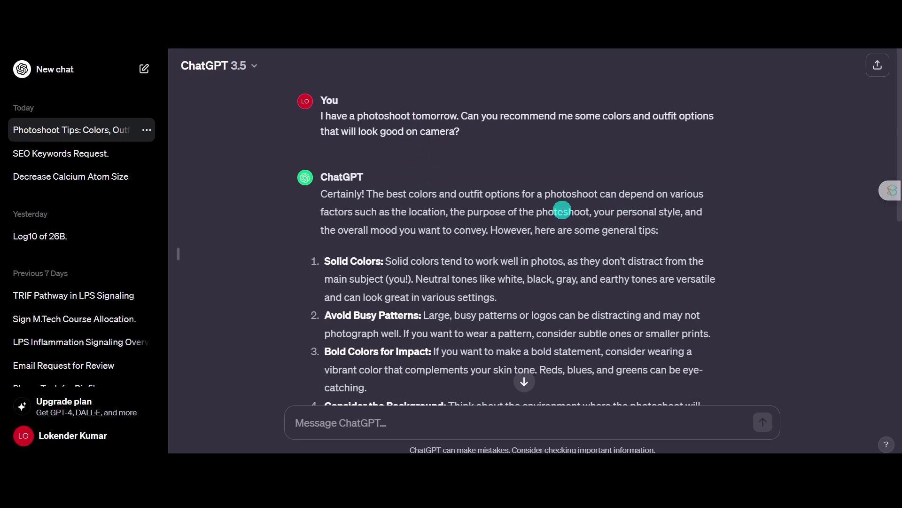
{"action": "scroll", "coordinate": [399, 204], "scroll_direction": "down", "scroll_amount": 1}
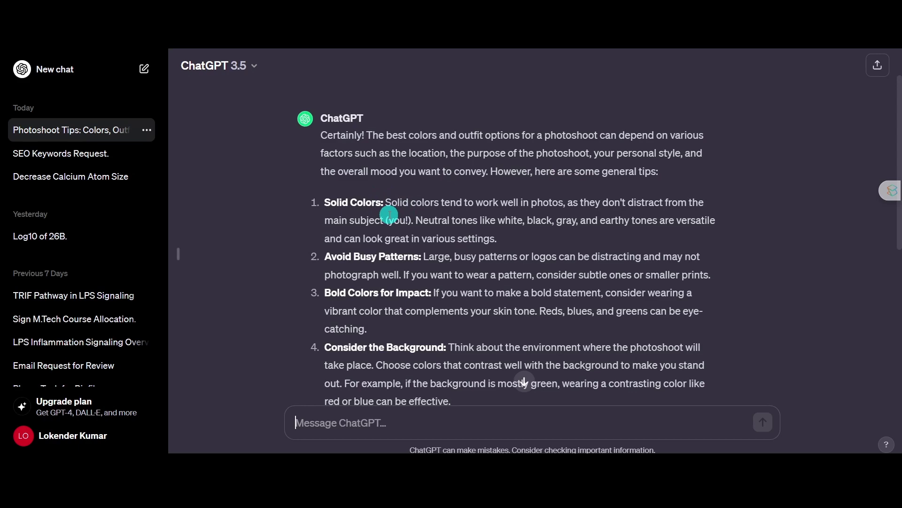
{"action": "scroll", "coordinate": [390, 215], "scroll_direction": "down", "scroll_amount": 1}
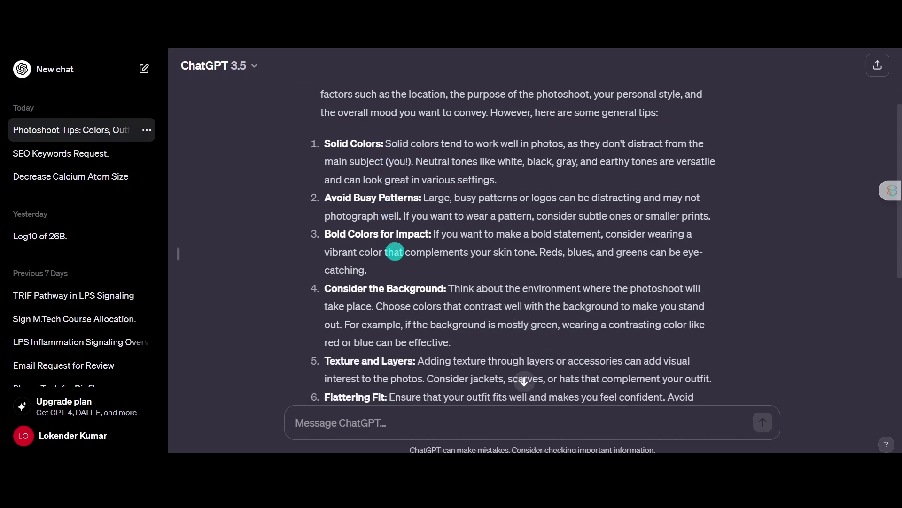
{"action": "scroll", "coordinate": [405, 286], "scroll_direction": "down", "scroll_amount": 1}
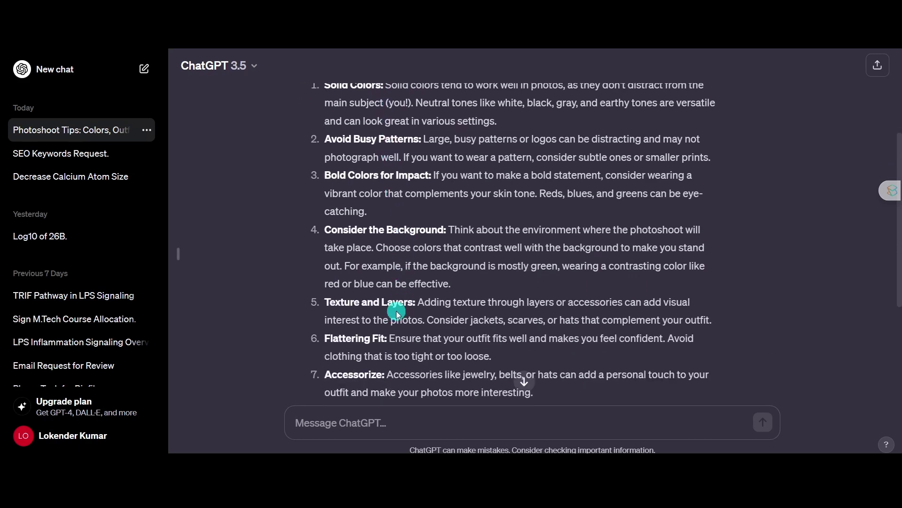
{"action": "scroll", "coordinate": [397, 312], "scroll_direction": "down", "scroll_amount": 1}
{"action": "scroll", "coordinate": [398, 311], "scroll_direction": "down", "scroll_amount": 1}
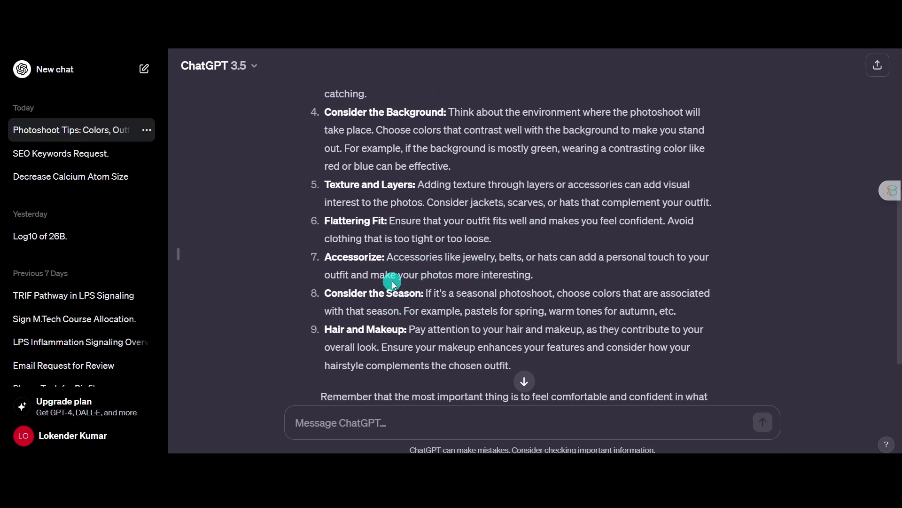
{"action": "scroll", "coordinate": [393, 280], "scroll_direction": "down", "scroll_amount": 1}
{"action": "scroll", "coordinate": [393, 280], "scroll_direction": "up", "scroll_amount": 7}
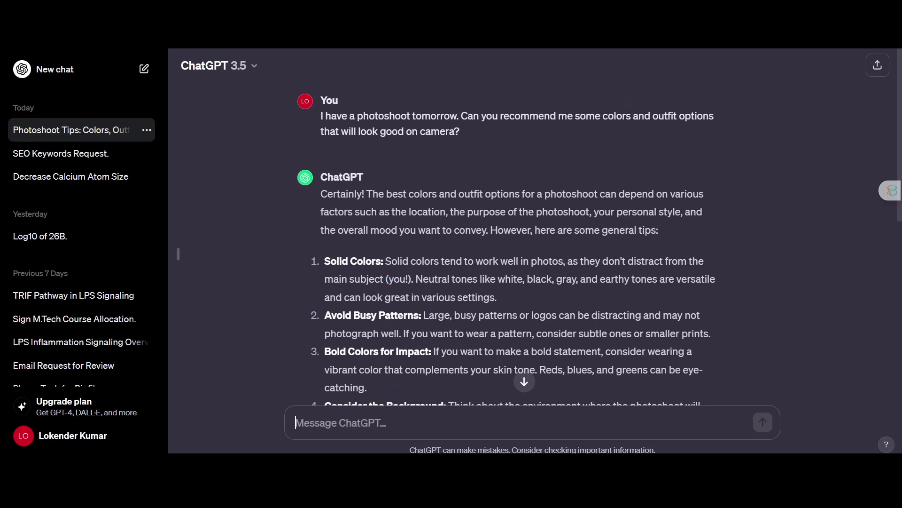
Start a new chat with the suggested prompt on fun indoor activities for a family of 4 on a rainy day and review the reply.
{"action": "key", "text": "ctrl+shift+o"}
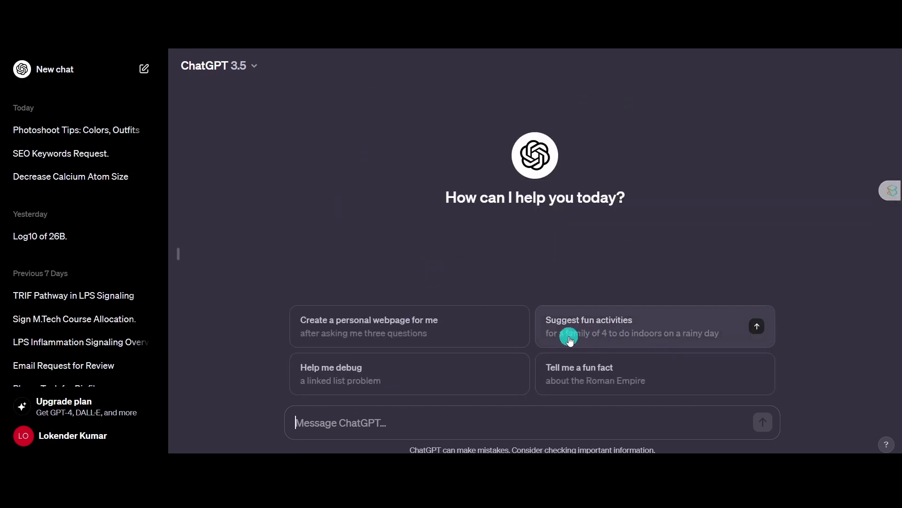
{"action": "left_click", "coordinate": [591, 328]}
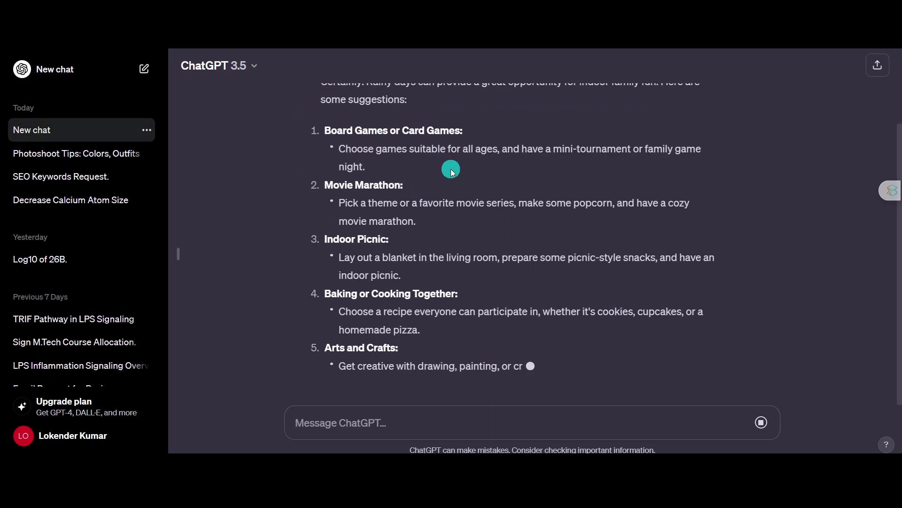
{"action": "scroll", "coordinate": [452, 170], "scroll_direction": "up", "scroll_amount": 3}
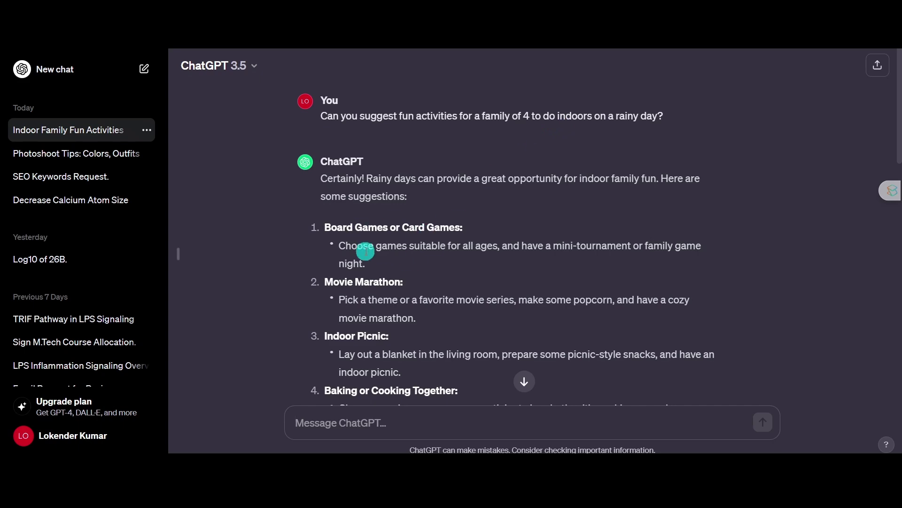
{"action": "scroll", "coordinate": [343, 257], "scroll_direction": "down", "scroll_amount": 2}
{"action": "scroll", "coordinate": [343, 258], "scroll_direction": "down", "scroll_amount": 9}
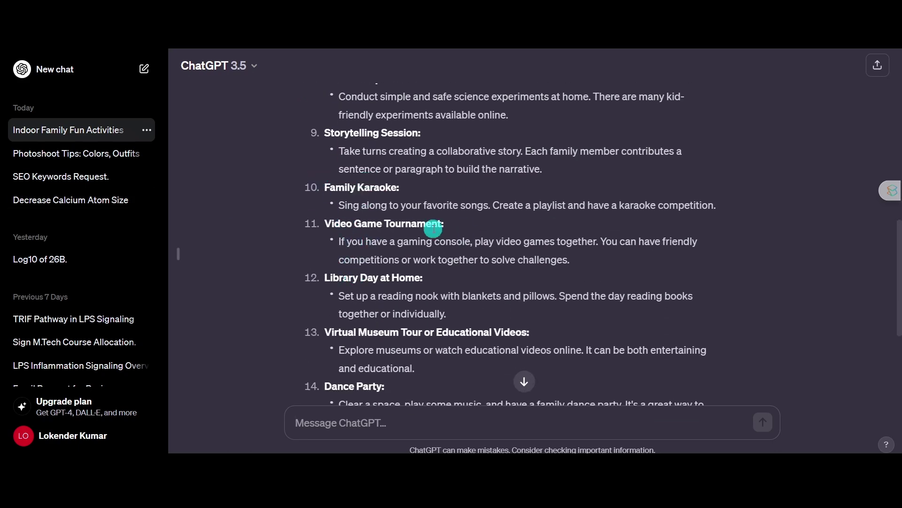
{"action": "scroll", "coordinate": [414, 254], "scroll_direction": "up", "scroll_amount": 1}
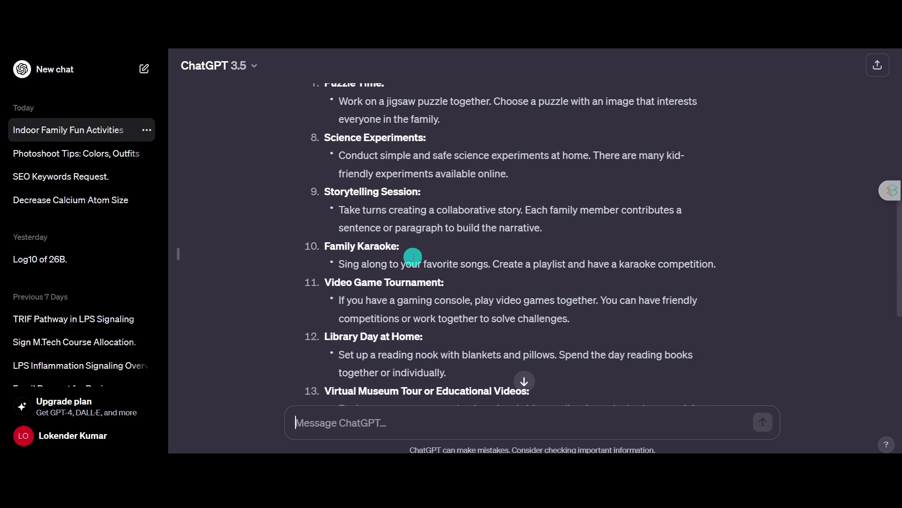
Start a new chat with the suggested prompt to design a database schema for an online merch store and review the reply.
{"action": "key", "text": "ctrl+shift+o"}
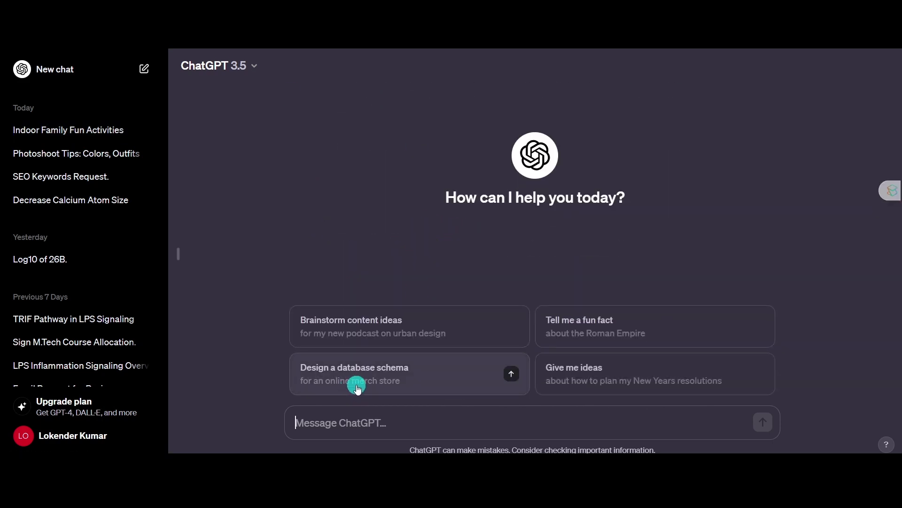
{"action": "left_click", "coordinate": [364, 386]}
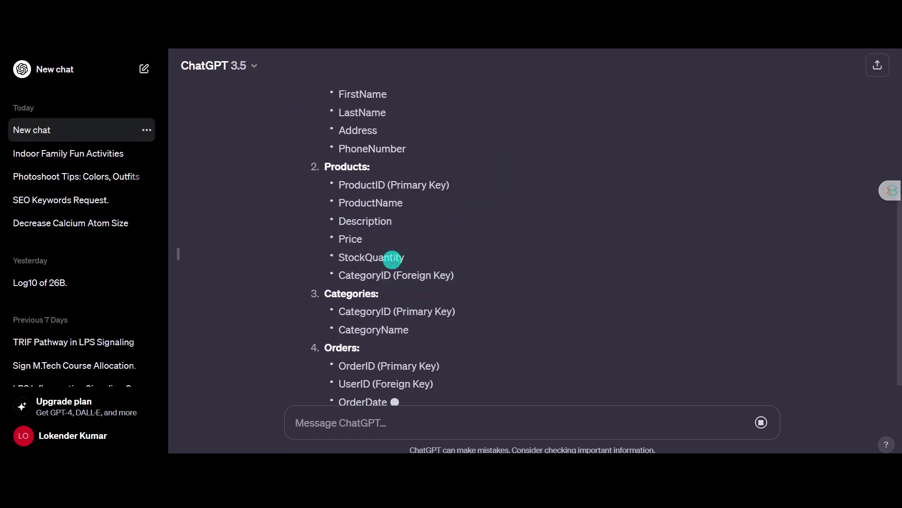
{"action": "scroll", "coordinate": [398, 267], "scroll_direction": "up", "scroll_amount": 2}
{"action": "scroll", "coordinate": [398, 267], "scroll_direction": "up", "scroll_amount": 5}
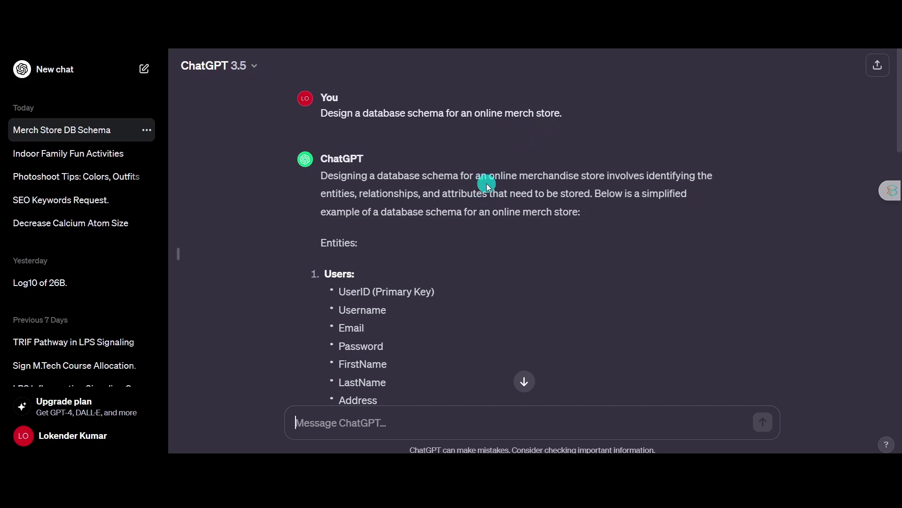
{"action": "scroll", "coordinate": [352, 284], "scroll_direction": "down", "scroll_amount": 6}
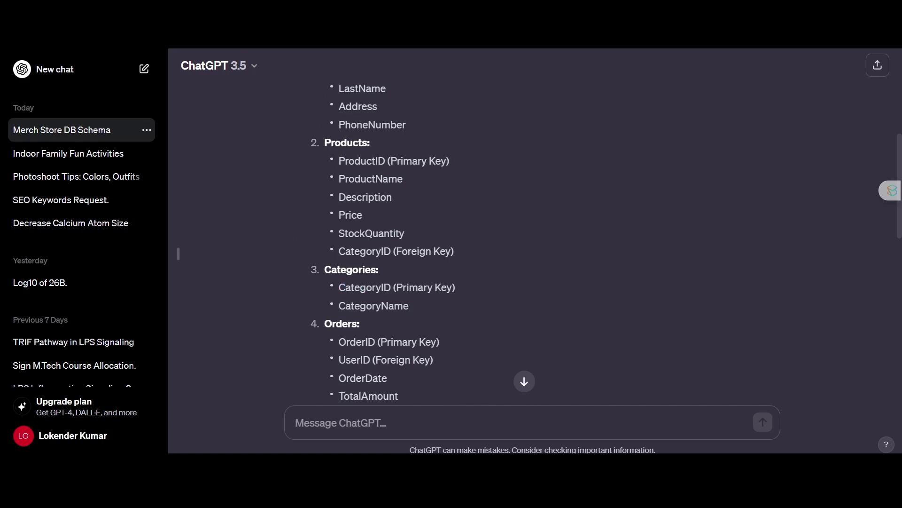
Start a new chat with the suggested prompt to brainstorm names for an orange shelter cat and look over the reply.
{"action": "key", "text": "ctrl+shift+o"}
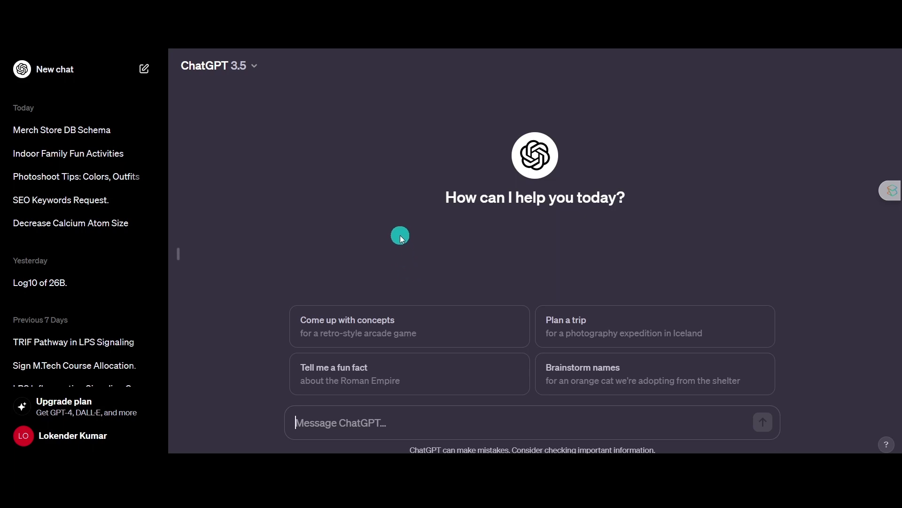
{"action": "left_click", "coordinate": [567, 374]}
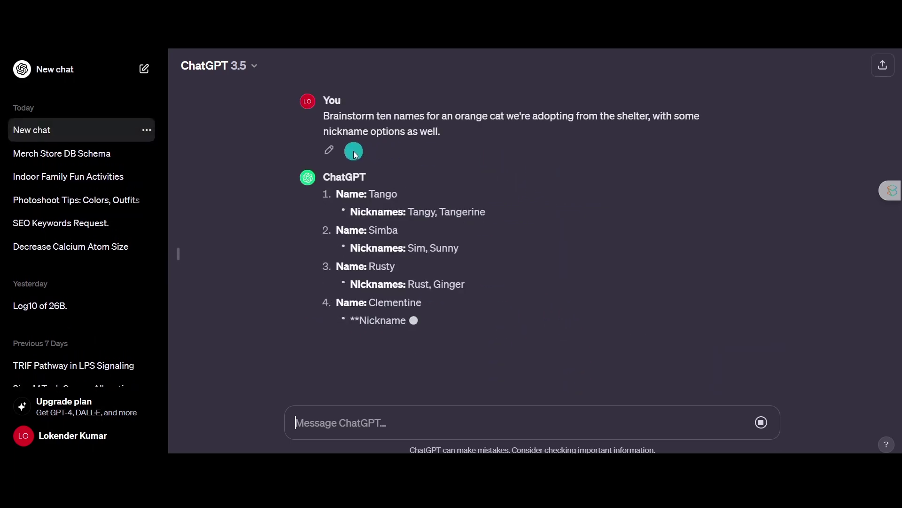
{"action": "scroll", "coordinate": [391, 199], "scroll_direction": "up", "scroll_amount": 2}
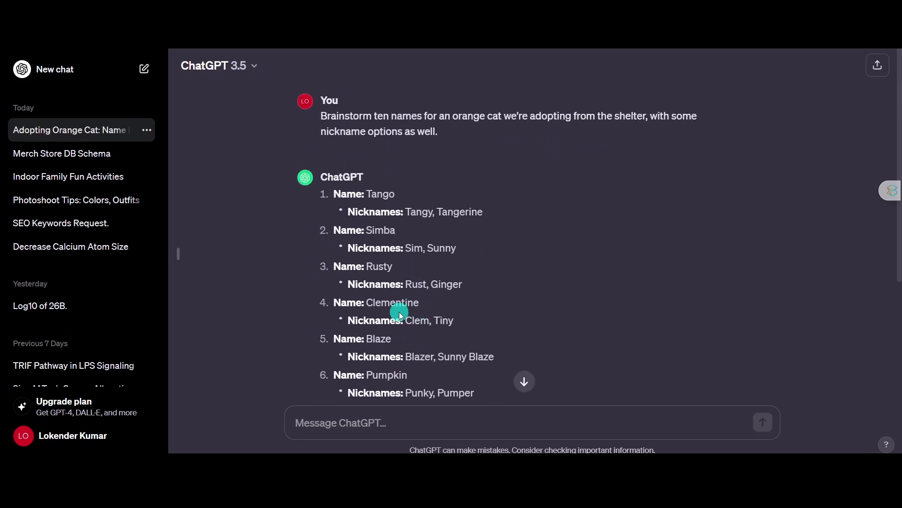
{"action": "scroll", "coordinate": [397, 310], "scroll_direction": "down", "scroll_amount": 1}
{"action": "scroll", "coordinate": [400, 315], "scroll_direction": "up", "scroll_amount": 1}
Start a new chat and send the prompt "solve an example of math problem of calculus".
{"action": "key", "text": "ctrl+shift+o"}
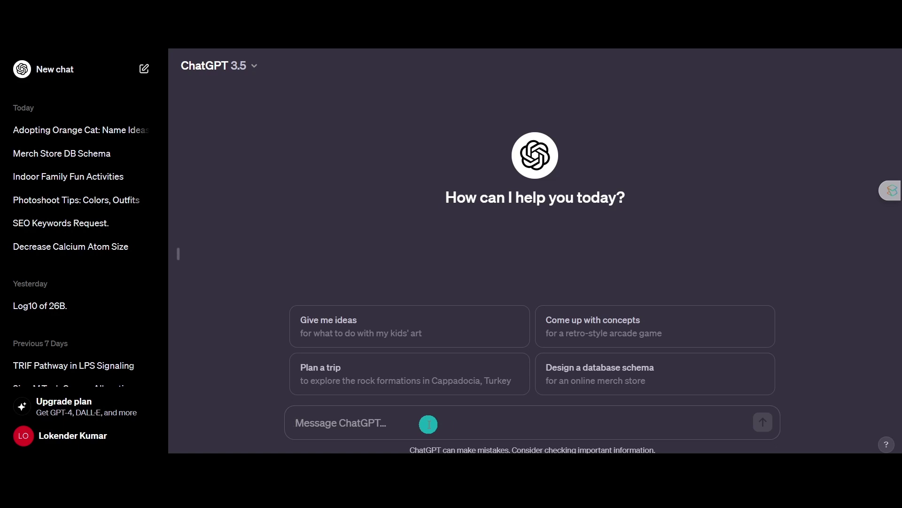
{"action": "type", "text": "solve an ex"}
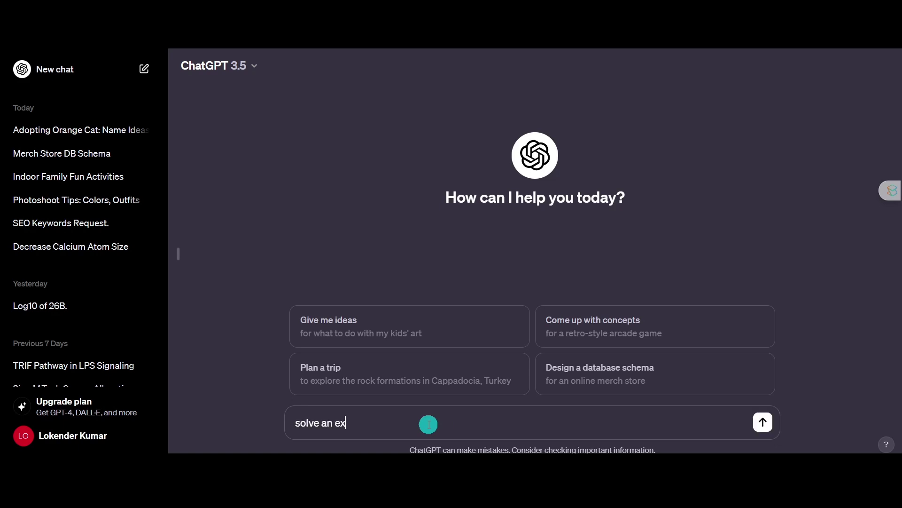
{"action": "type", "text": "ample of math prroble"}
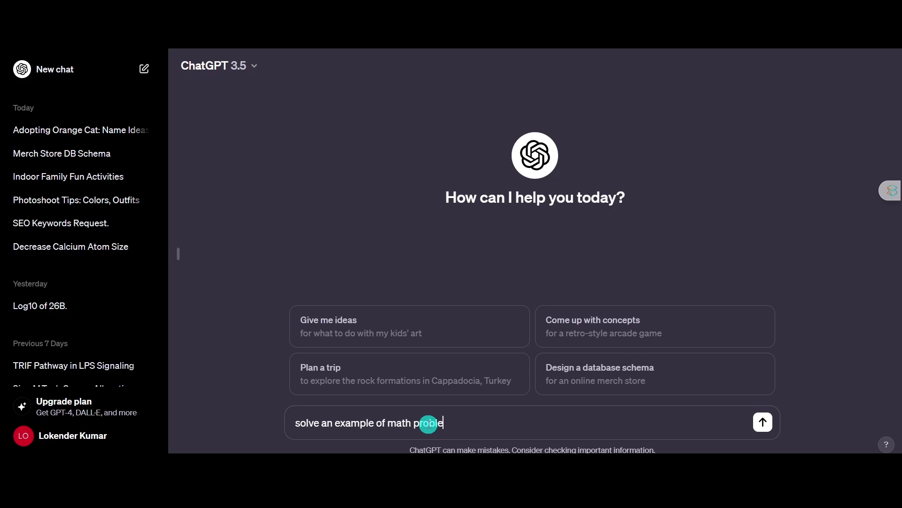
{"action": "type", "text": "m"}
{"action": "type", "text": "alculus"}
{"action": "key", "text": "Return"}
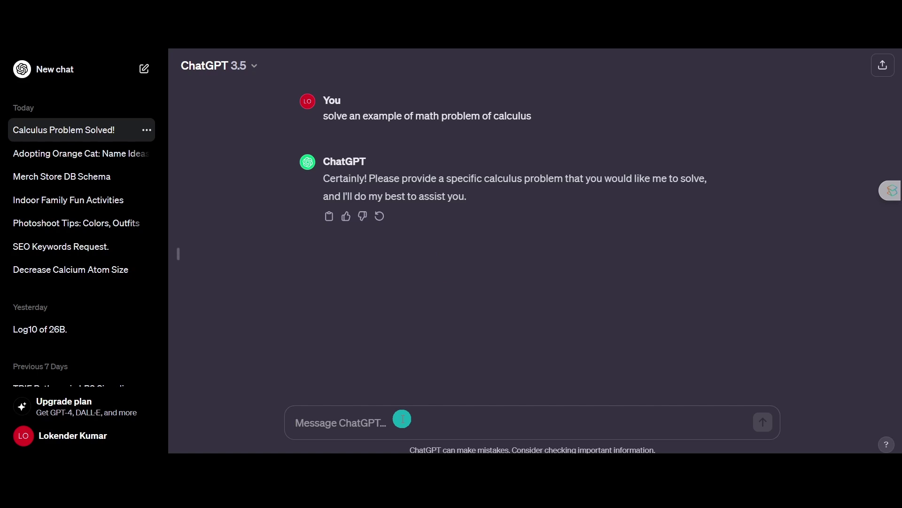
Reply in the calculus chat with "I dont have an option you please provide me an example." and review the worked solution.
{"action": "type", "text": "I dont hvaes"}
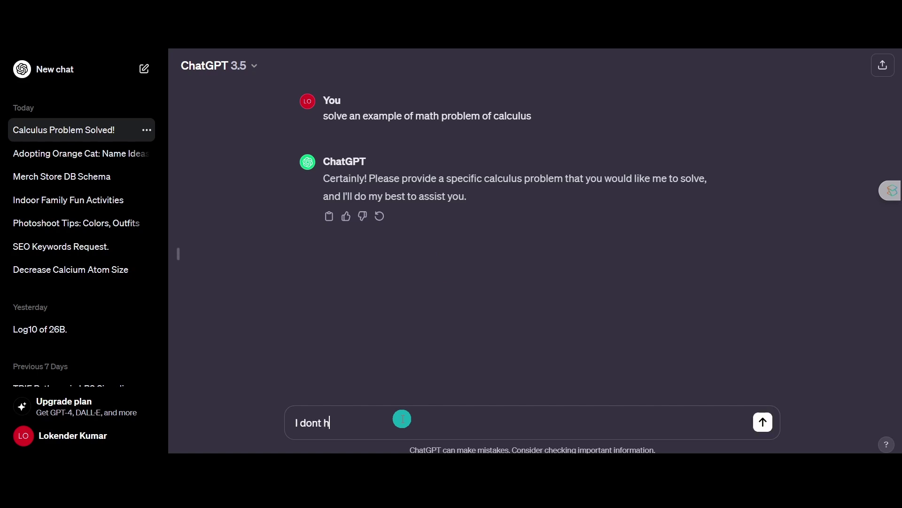
{"action": "key", "text": "BackSpace"}
{"action": "key", "text": "BackSpace"}
{"action": "key", "text": "BackSpace"}
{"action": "key", "text": "BackSpace"}
{"action": "type", "text": "ave an option you please provdi"}
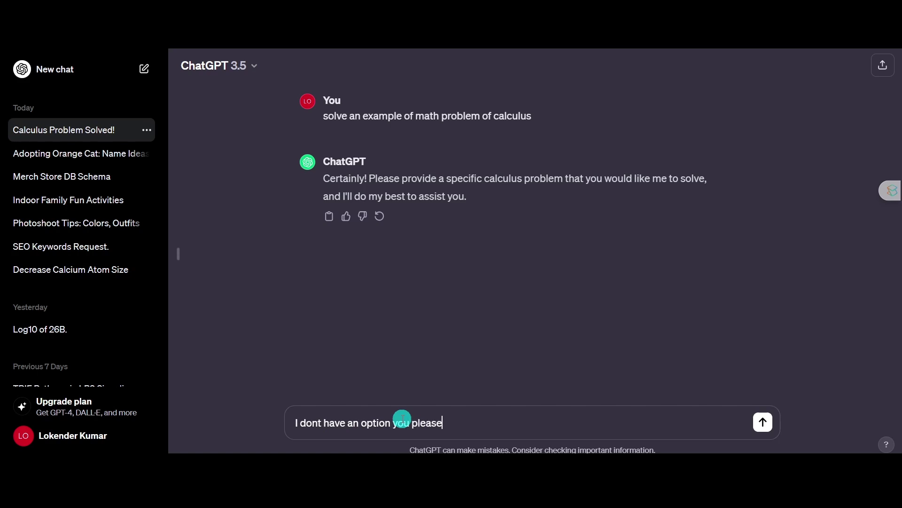
{"action": "key", "text": "BackSpace"}
{"action": "key", "text": "BackSpace"}
{"action": "type", "text": "ide me an exampl"}
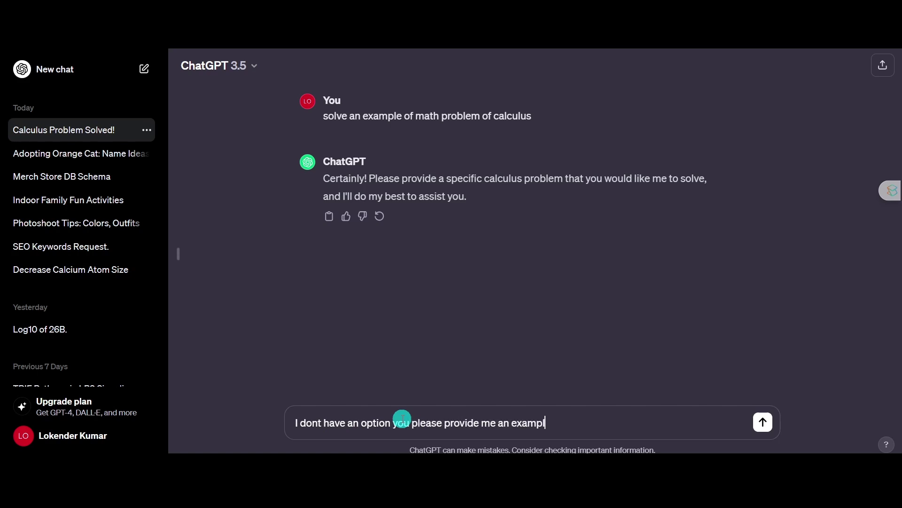
{"action": "type", "text": "e."}
{"action": "key", "text": "Return"}
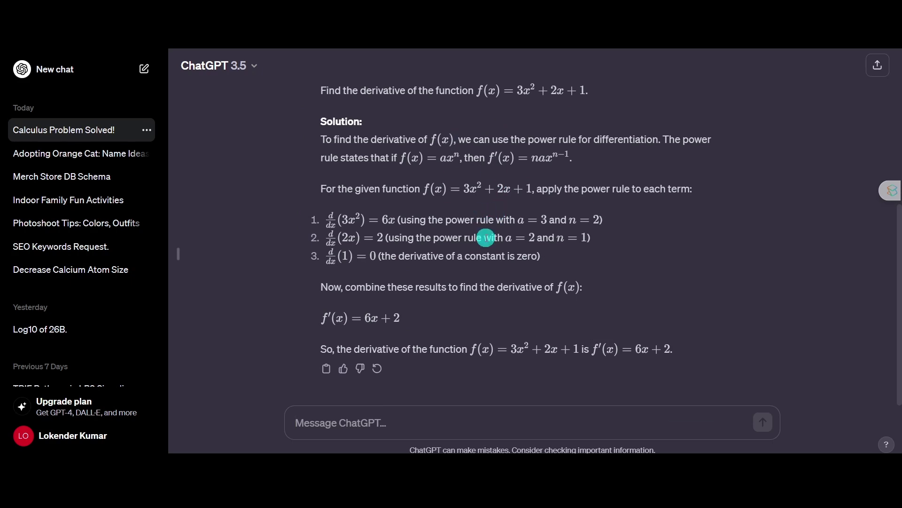
{"action": "scroll", "coordinate": [490, 292], "scroll_direction": "up", "scroll_amount": 1}
{"action": "scroll", "coordinate": [491, 292], "scroll_direction": "up", "scroll_amount": 1}
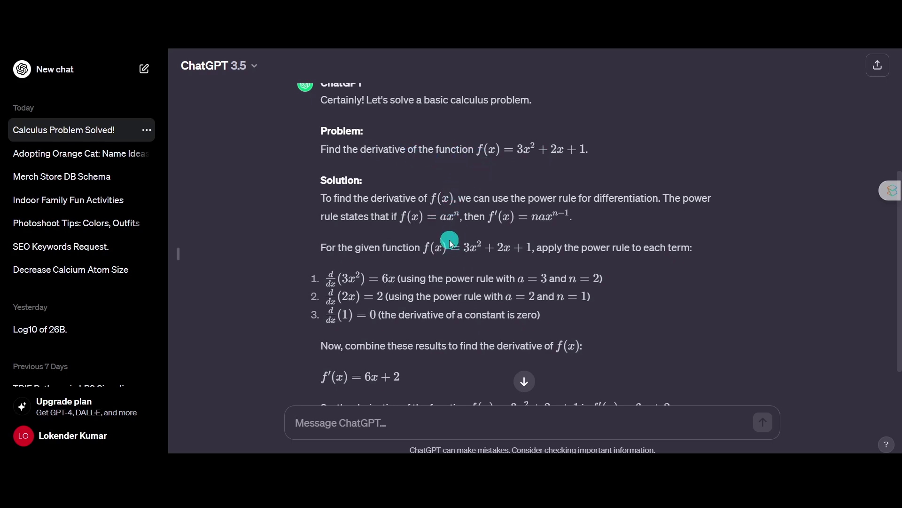
{"action": "scroll", "coordinate": [438, 232], "scroll_direction": "down", "scroll_amount": 1}
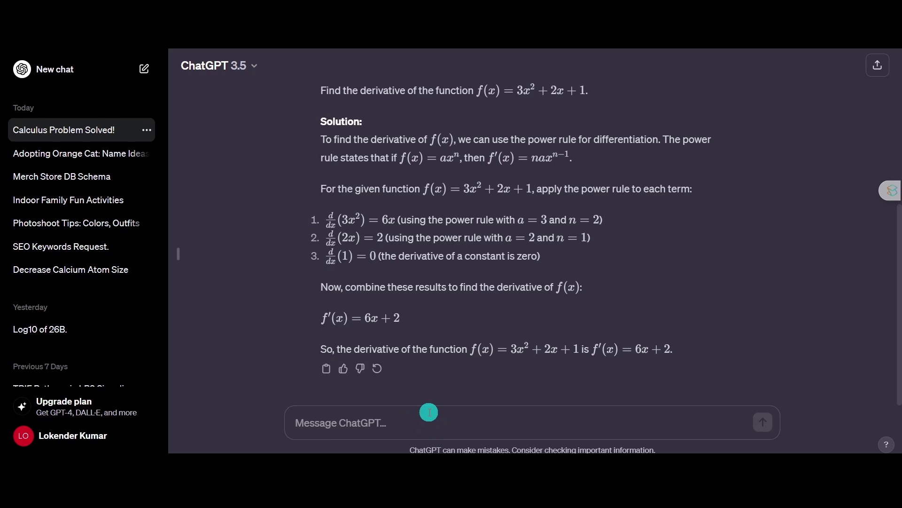
Send "MCQ on microbiology, give me 10 mcqs with answers, + explain also in detail." in the same chat and review the first question.
{"action": "type", "text": "MC"}
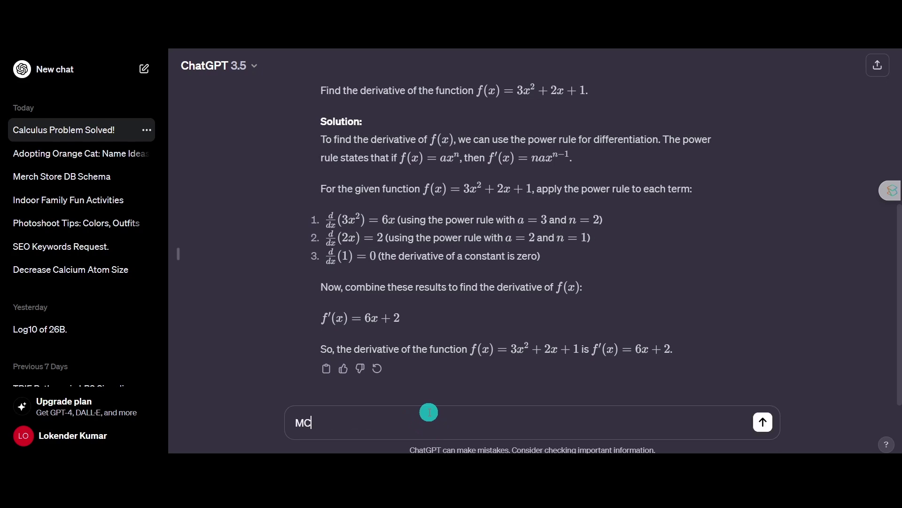
{"action": "type", "text": "Q on microbiology"}
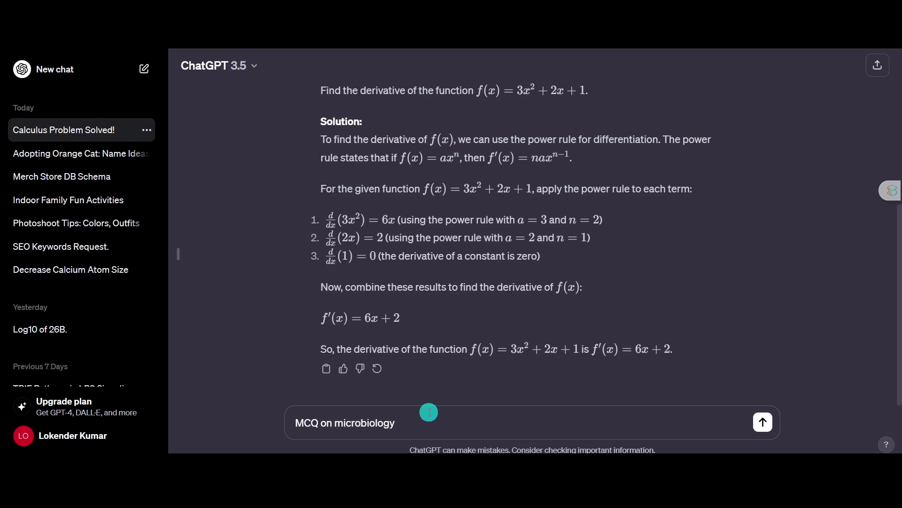
{"action": "type", "text": ", give me 10 mcqs with ans"}
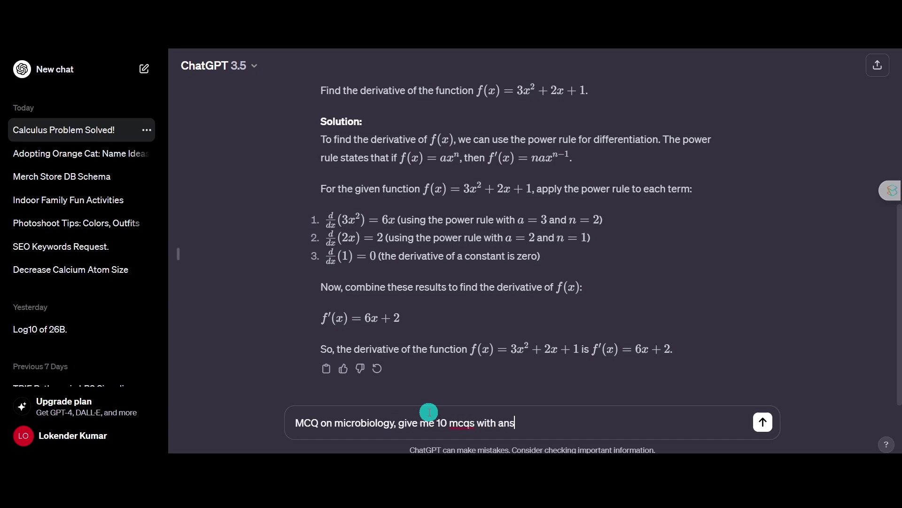
{"action": "type", "text": "er"}
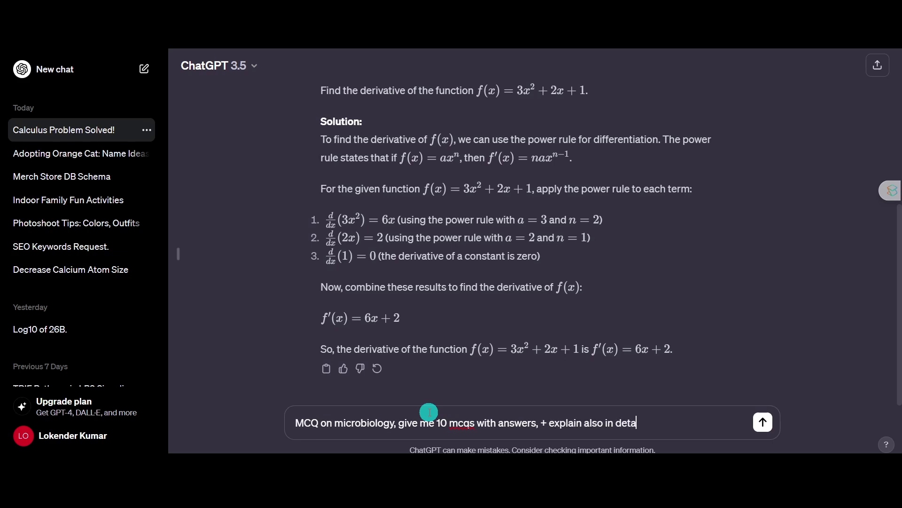
{"action": "key", "text": "Return"}
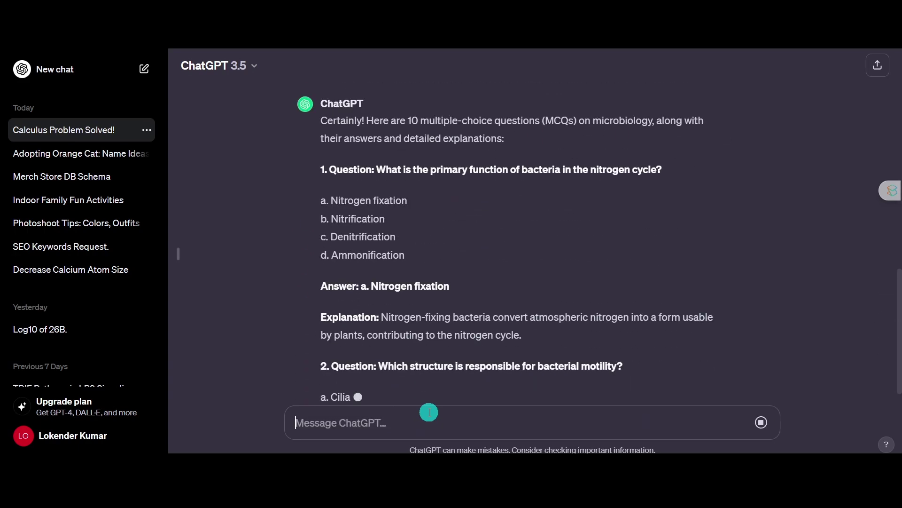
{"action": "scroll", "coordinate": [481, 280], "scroll_direction": "up", "scroll_amount": 15}
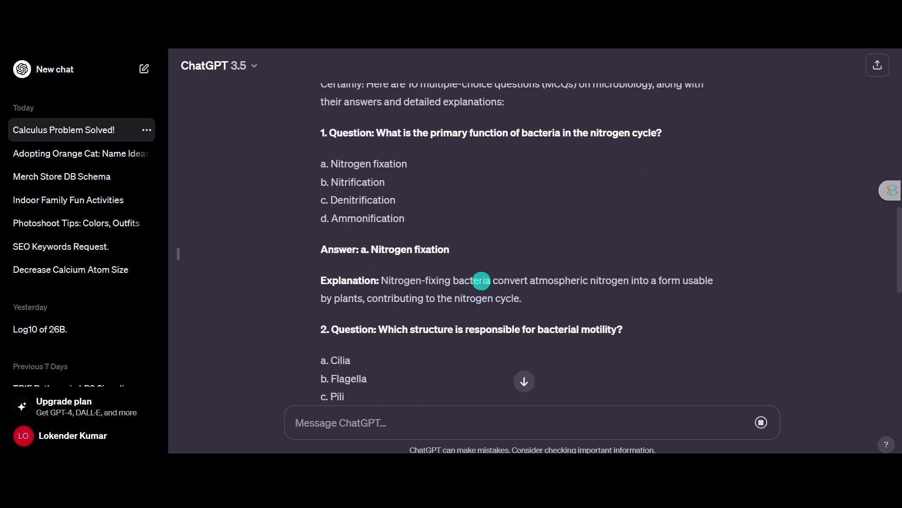
{"action": "scroll", "coordinate": [481, 282], "scroll_direction": "up", "scroll_amount": 1}
{"action": "scroll", "coordinate": [480, 282], "scroll_direction": "down", "scroll_amount": 2}
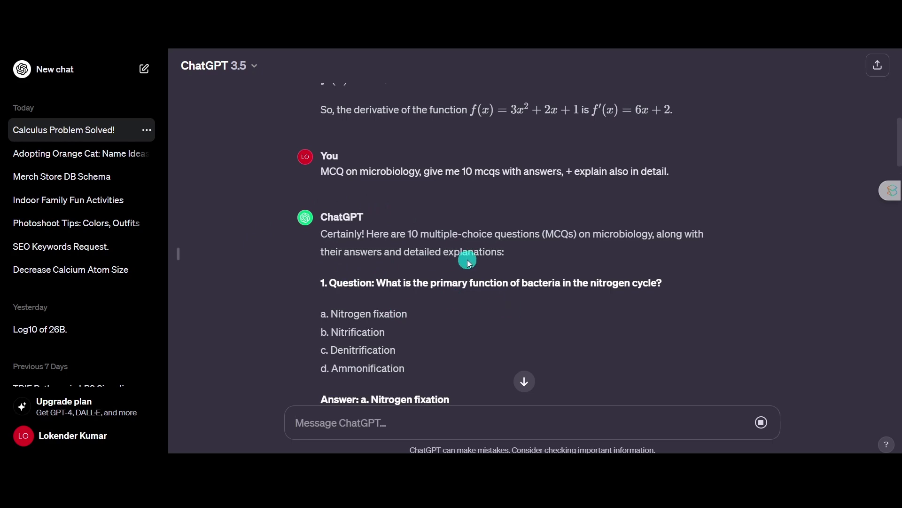
{"action": "scroll", "coordinate": [467, 260], "scroll_direction": "down", "scroll_amount": 1}
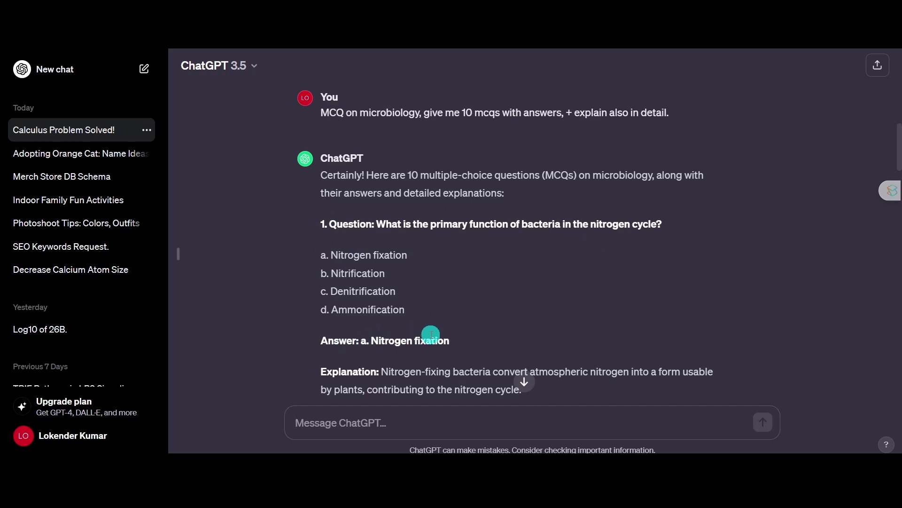
{"action": "scroll", "coordinate": [387, 324], "scroll_direction": "down", "scroll_amount": 1}
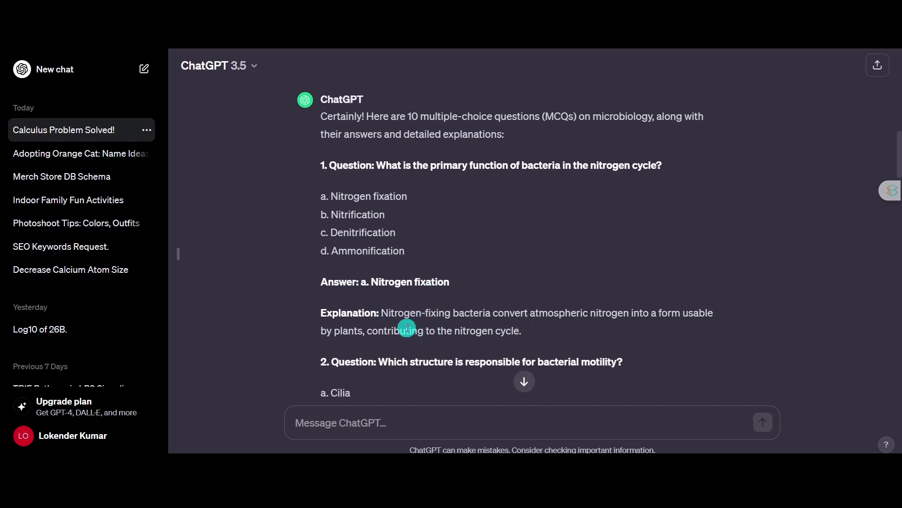
{"action": "scroll", "coordinate": [414, 311], "scroll_direction": "down", "scroll_amount": 1}
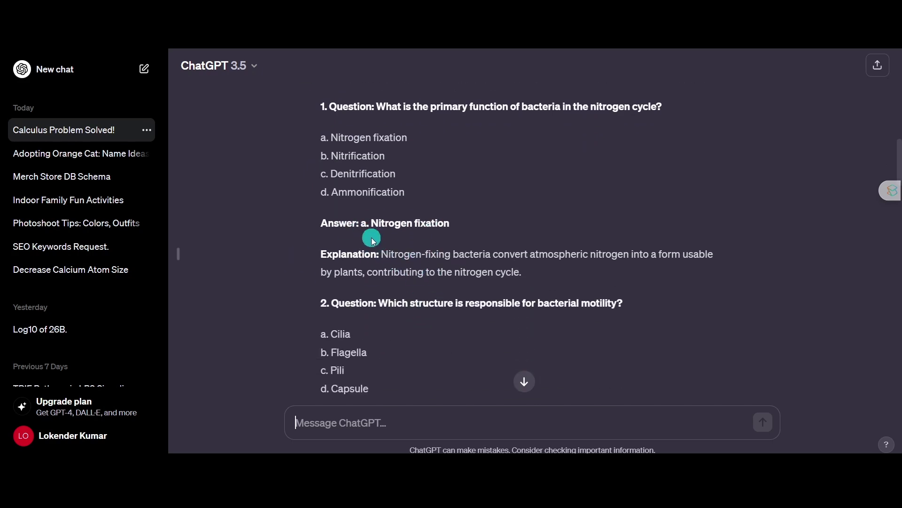
Reuse the term from the first answer's explanation and send "Nitrogen-fixing bacteria give me more information on this.".
{"action": "left_click_drag", "start_coordinate": [493, 253], "coordinate": [424, 421]}
{"action": "type", "text": "give me more information on this."}
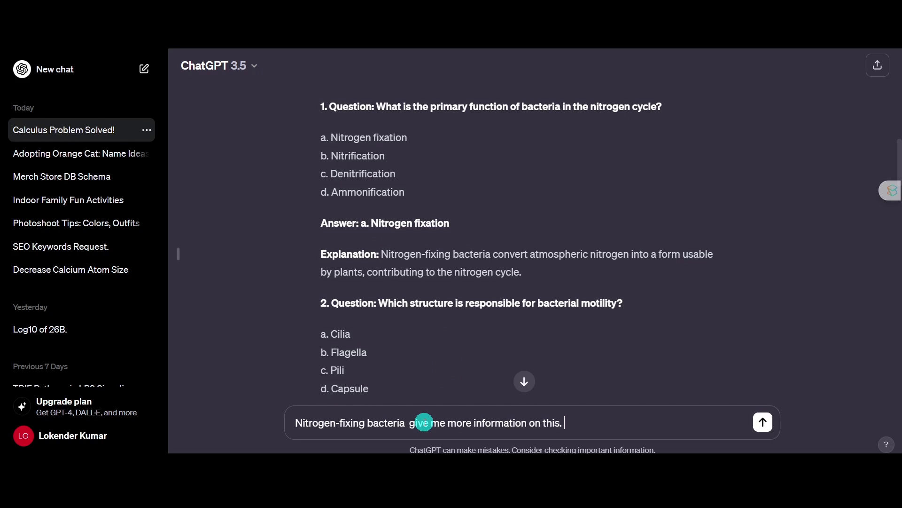
{"action": "key", "text": "Return"}
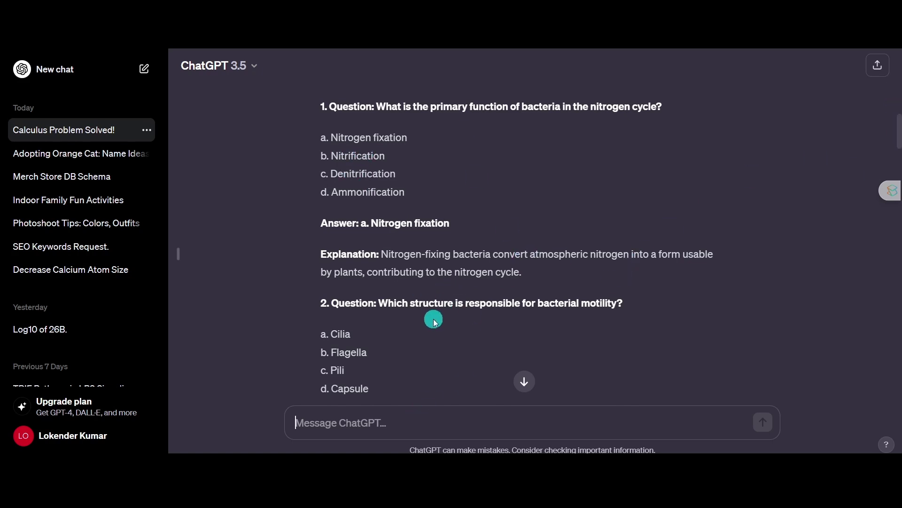
Examine the reply on nitrogen-fixing bacteria below the remaining MCQs, including its sections on types, mechanism and significance.
{"action": "scroll", "coordinate": [433, 322], "scroll_direction": "down", "scroll_amount": 6}
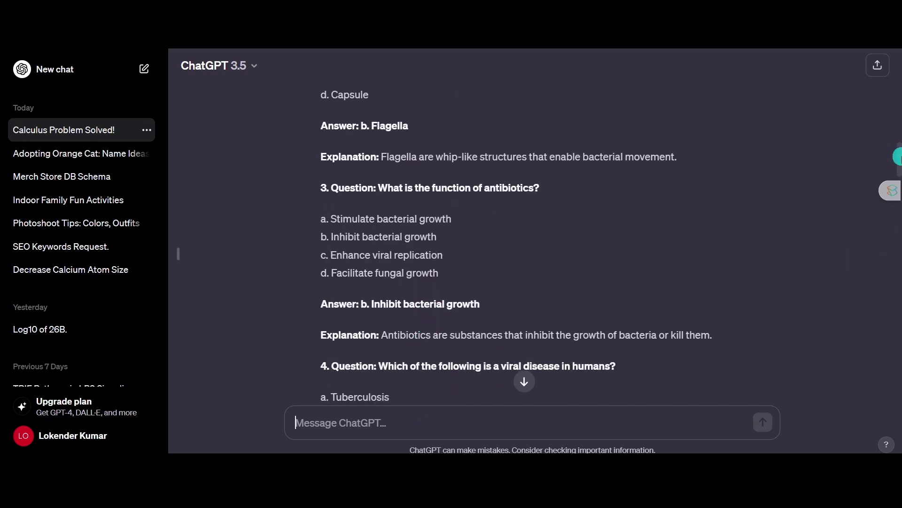
{"action": "left_click_drag", "start_coordinate": [898, 156], "coordinate": [887, 280]}
{"action": "left_click", "coordinate": [804, 262]}
{"action": "scroll", "coordinate": [804, 262], "scroll_direction": "down", "scroll_amount": 20}
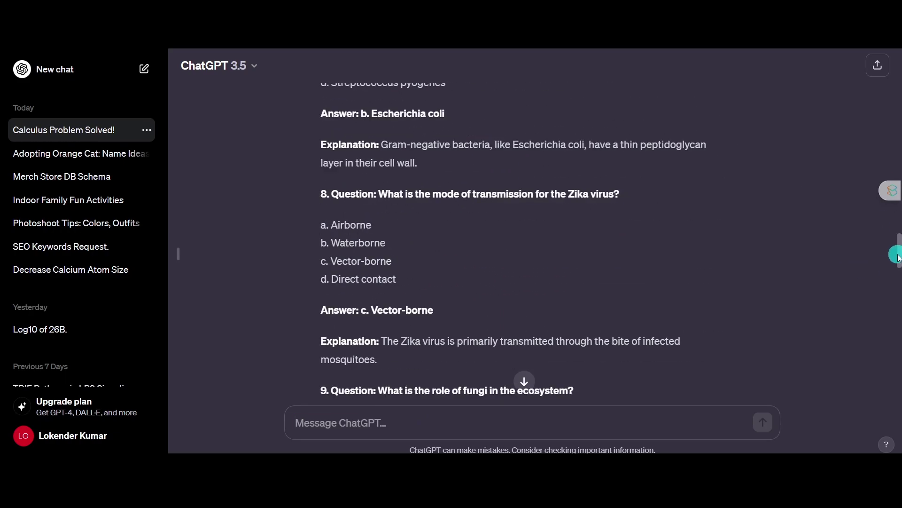
{"action": "scroll", "coordinate": [898, 257], "scroll_direction": "down", "scroll_amount": 20}
{"action": "scroll", "coordinate": [326, 260], "scroll_direction": "up", "scroll_amount": 5}
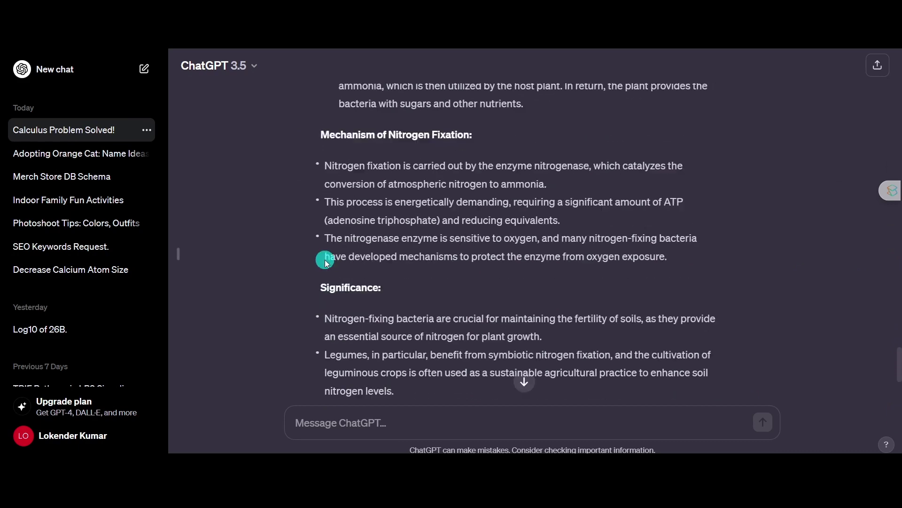
{"action": "scroll", "coordinate": [325, 259], "scroll_direction": "up", "scroll_amount": 15}
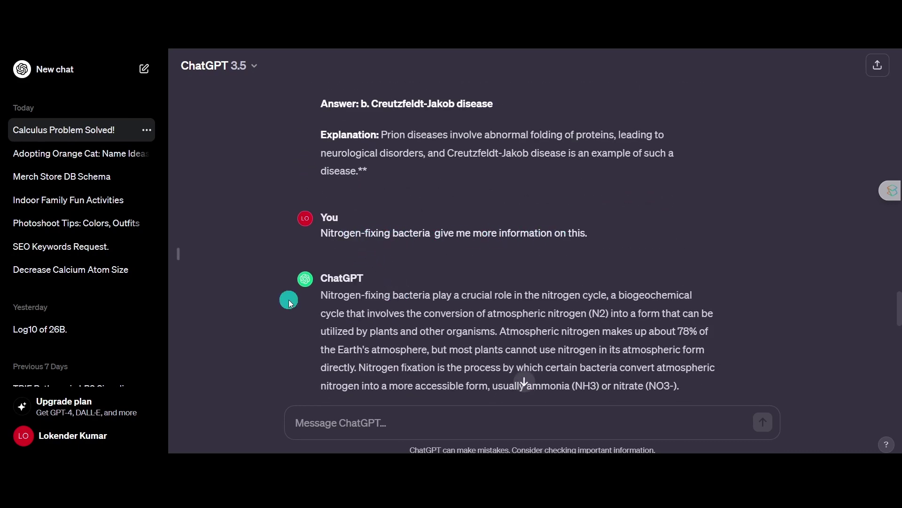
{"action": "scroll", "coordinate": [451, 282], "scroll_direction": "down", "scroll_amount": 4}
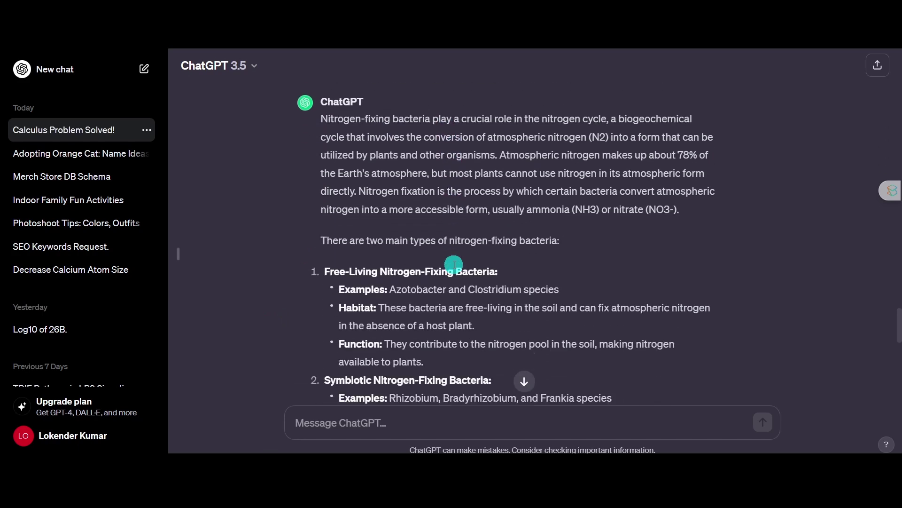
{"action": "scroll", "coordinate": [454, 264], "scroll_direction": "down", "scroll_amount": 6}
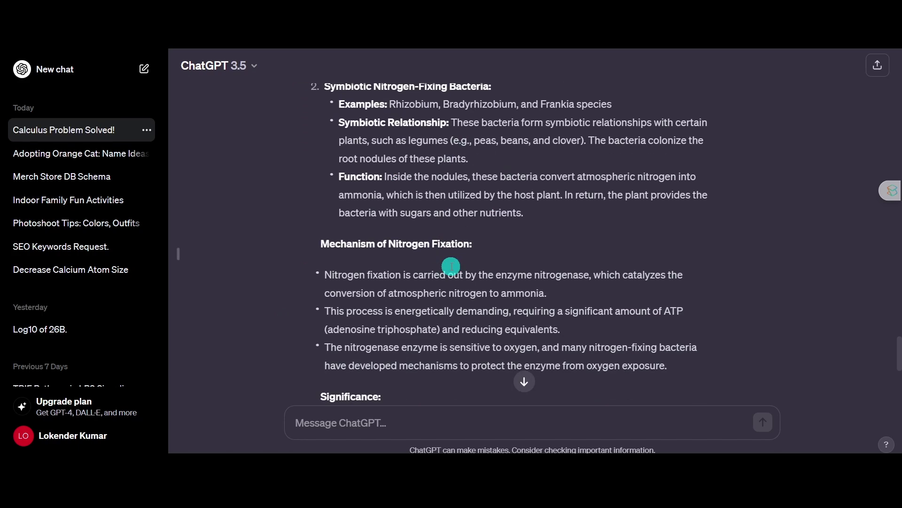
{"action": "scroll", "coordinate": [451, 266], "scroll_direction": "down", "scroll_amount": 1}
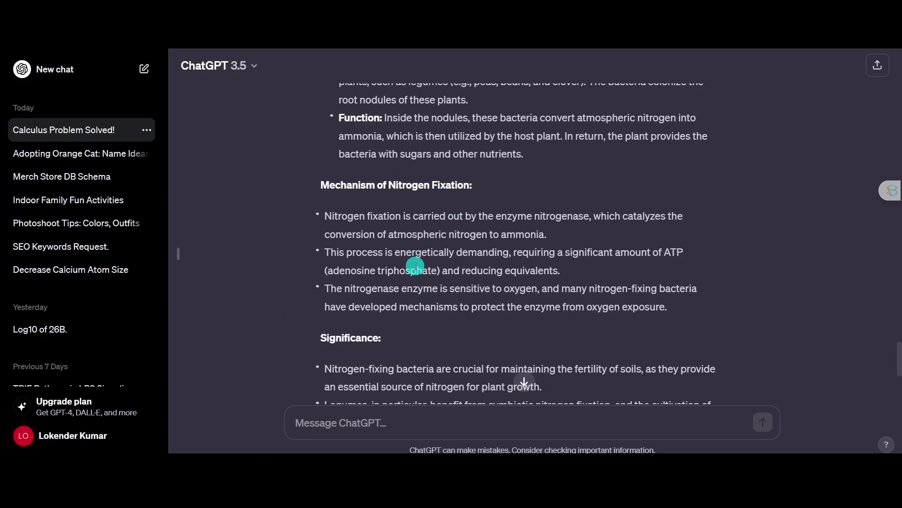
{"action": "scroll", "coordinate": [414, 265], "scroll_direction": "up", "scroll_amount": 10}
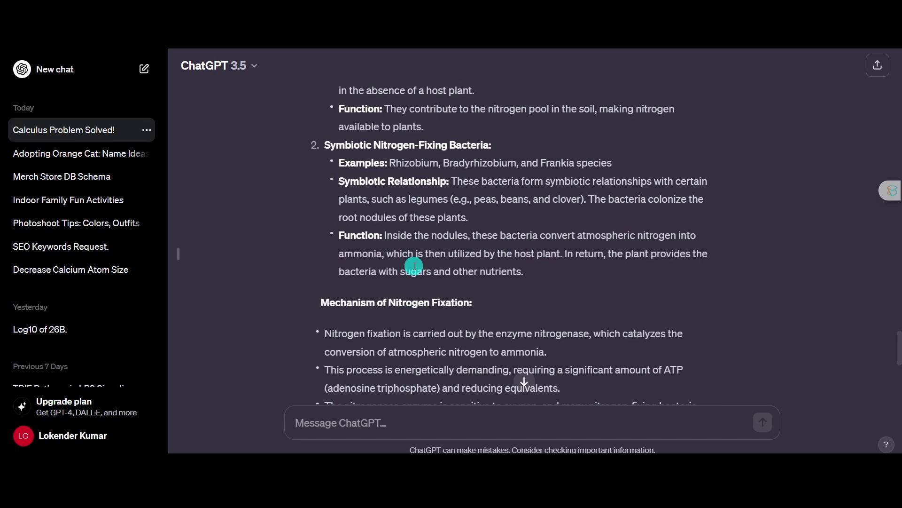